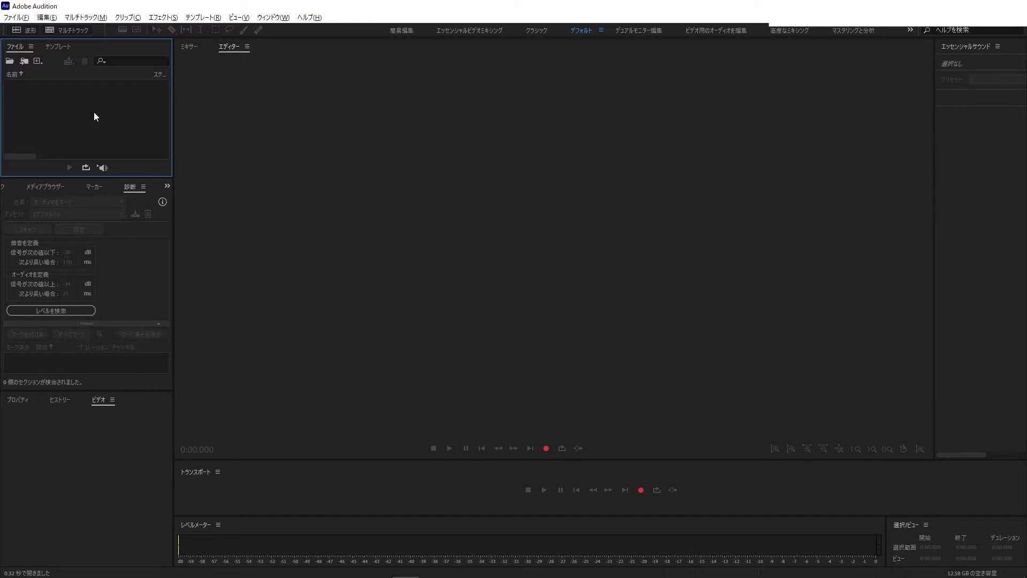
- Open SilenceNoiseOriginal.mp4 from the TK_SilenceRemove folder for audio editing
left_click(31, 24)
left_click(52, 59)
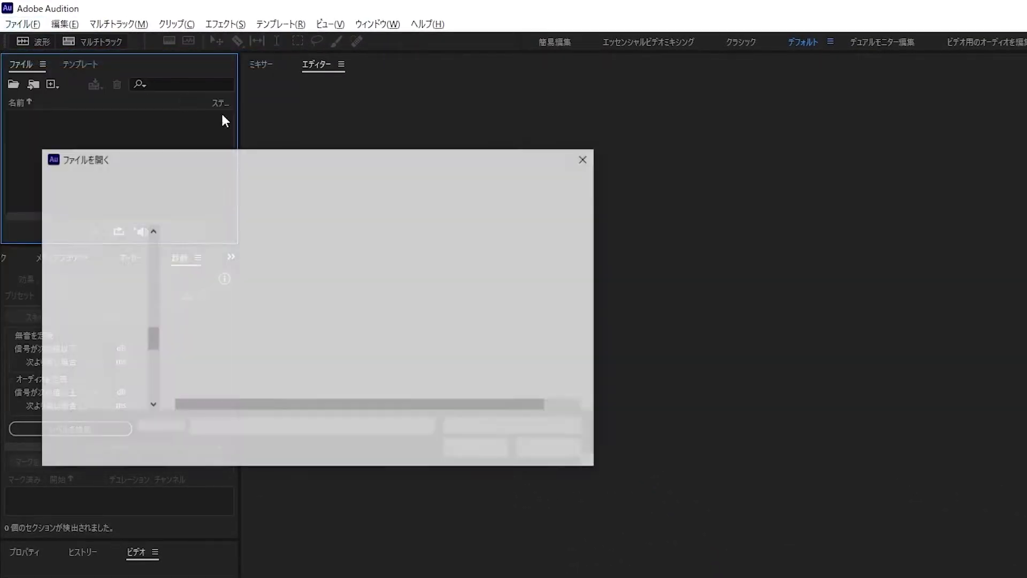
left_click(245, 259)
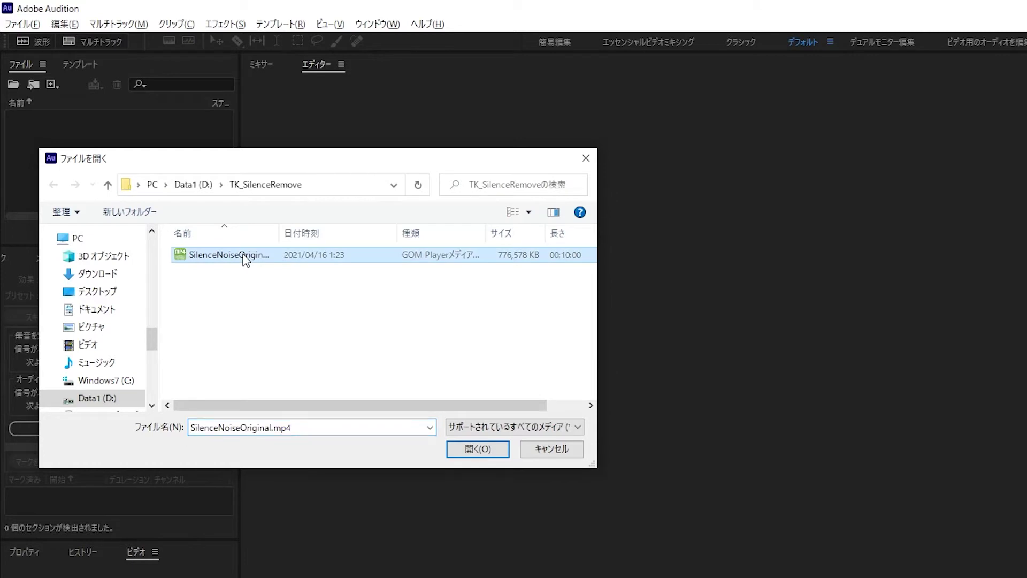
left_click(490, 451)
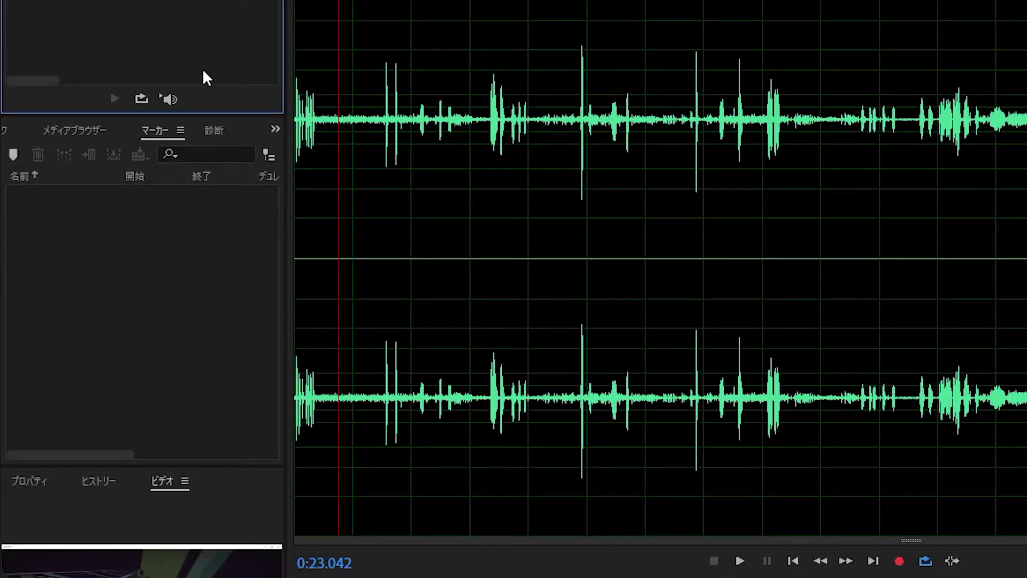
- Set the diagnostics effect to オーディオをマーク (Mark Audio) with the スピーチをマーク (Mark Speech) preset
left_click(218, 126)
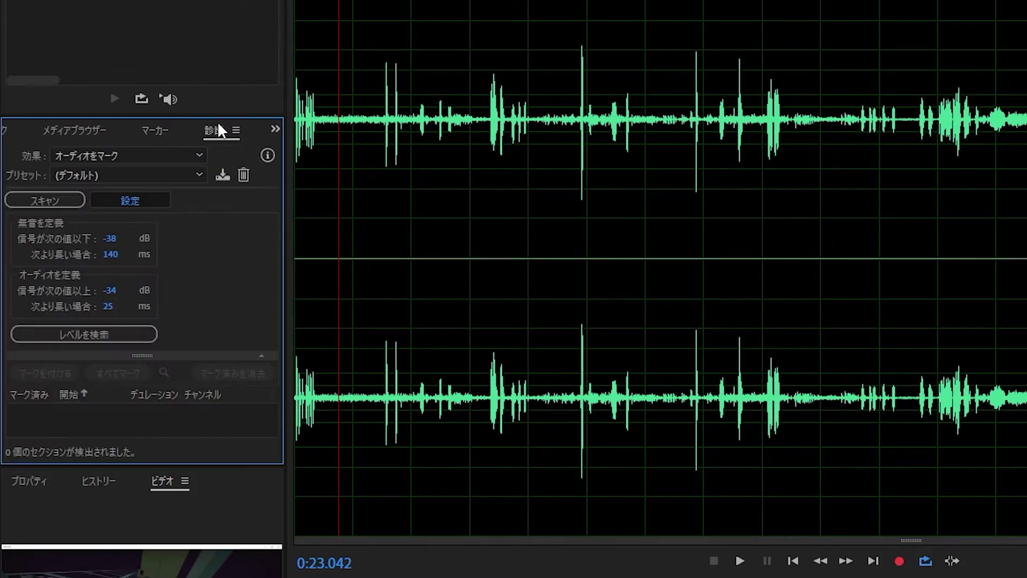
left_click(187, 156)
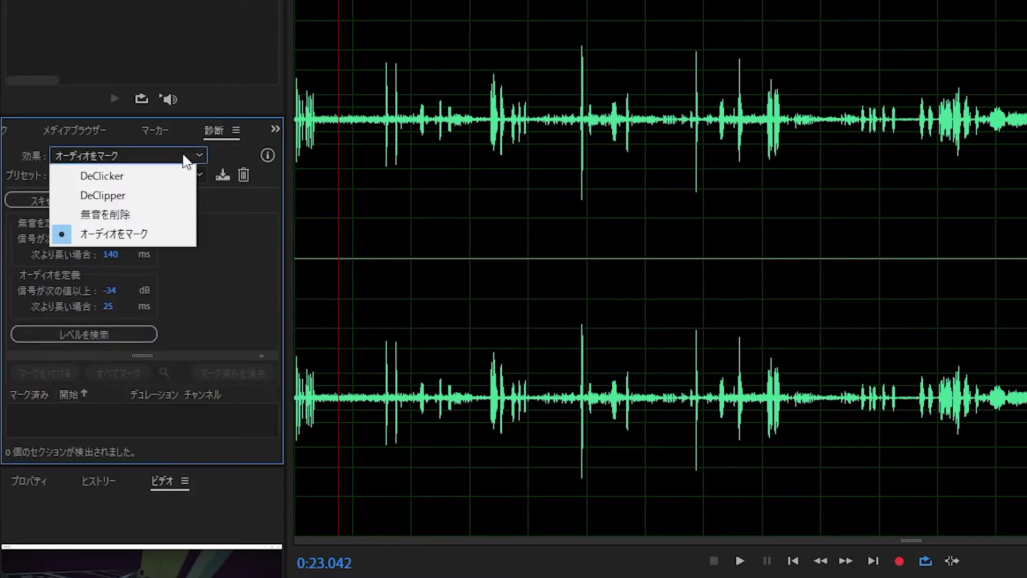
left_click(146, 235)
left_click(161, 168)
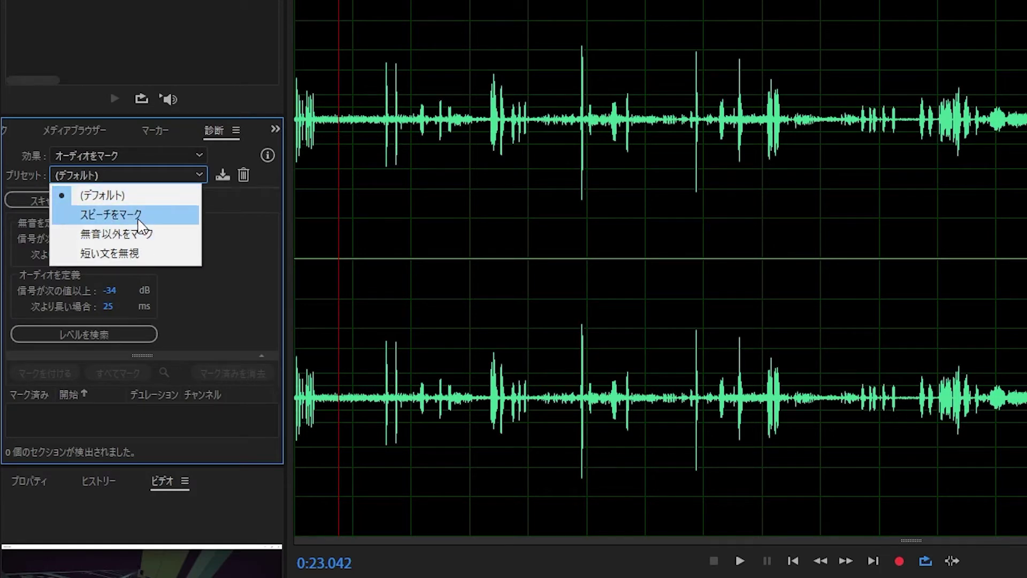
left_click(139, 220)
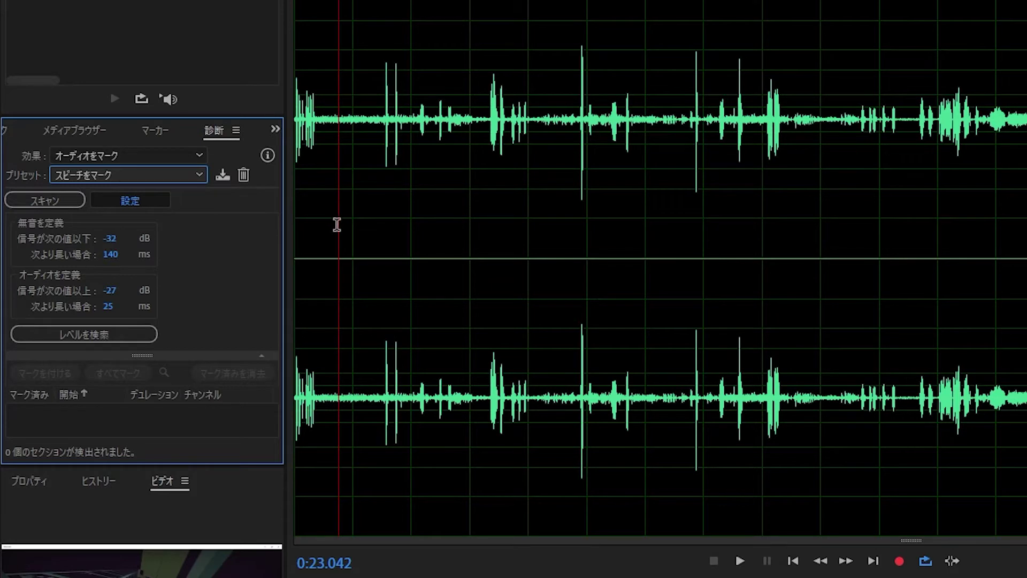
- Detect the silence and audio threshold levels from a waveform range starting at about 0:21.7, and clear the selection
left_click_drag(337, 225, 820, 220)
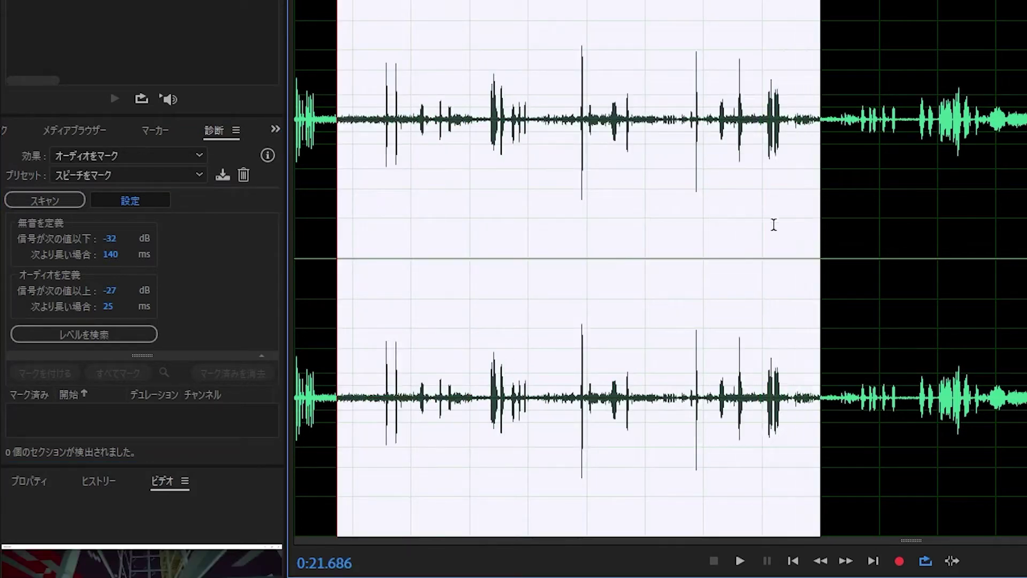
left_click(128, 329)
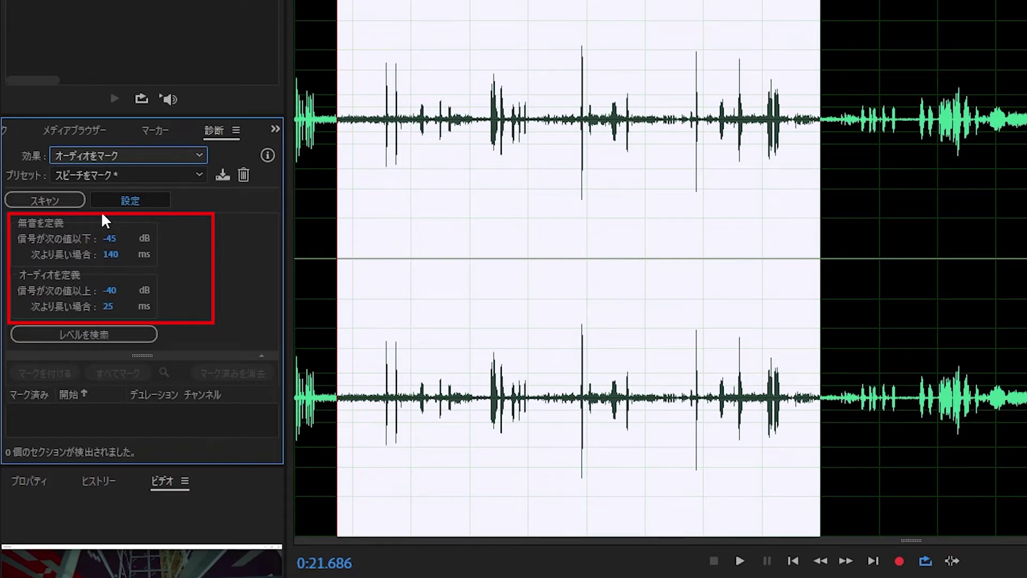
left_click(316, 214)
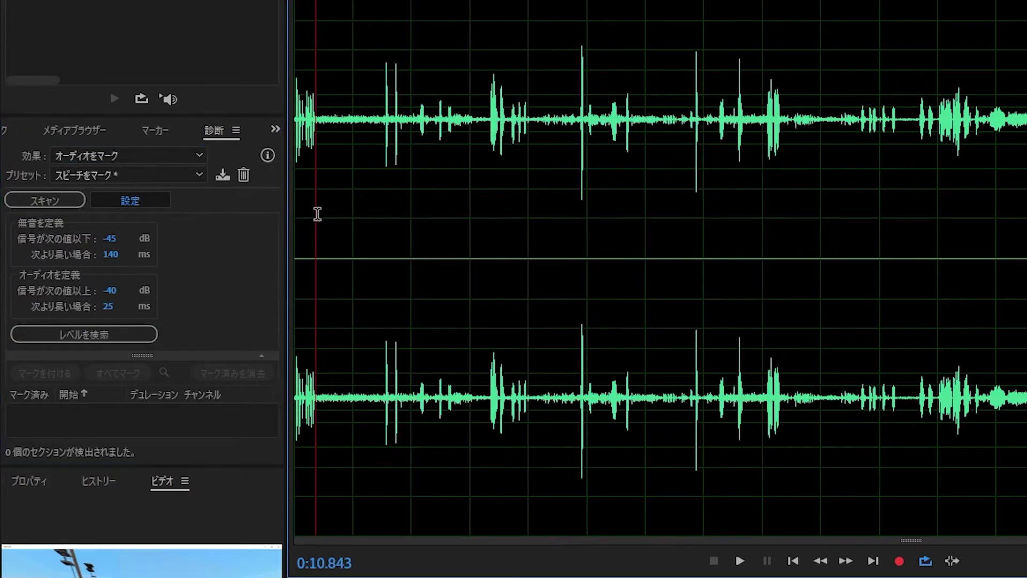
- Scan the file for audio sections and mark all of the detected ones
left_click(67, 200)
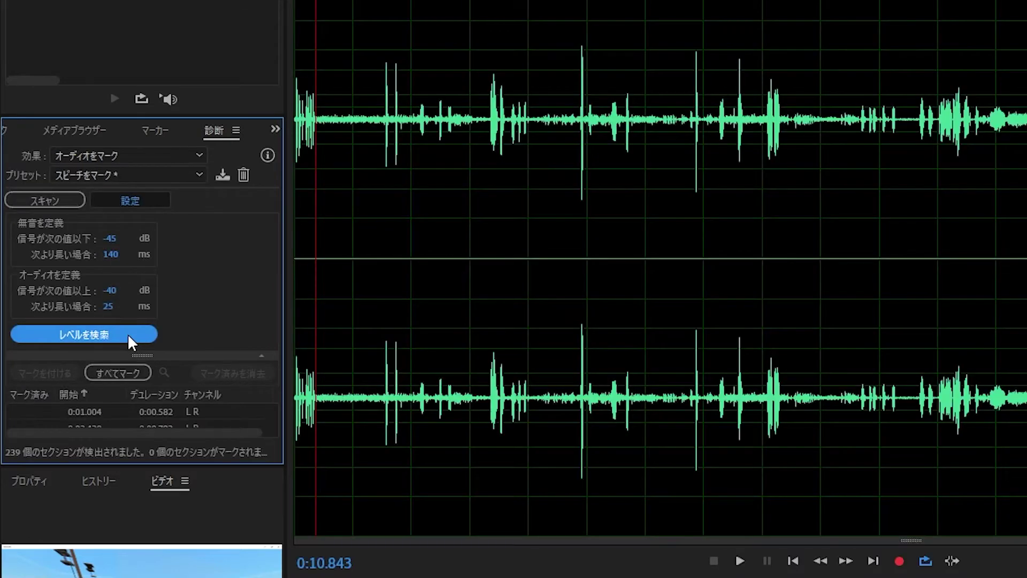
left_click(130, 365)
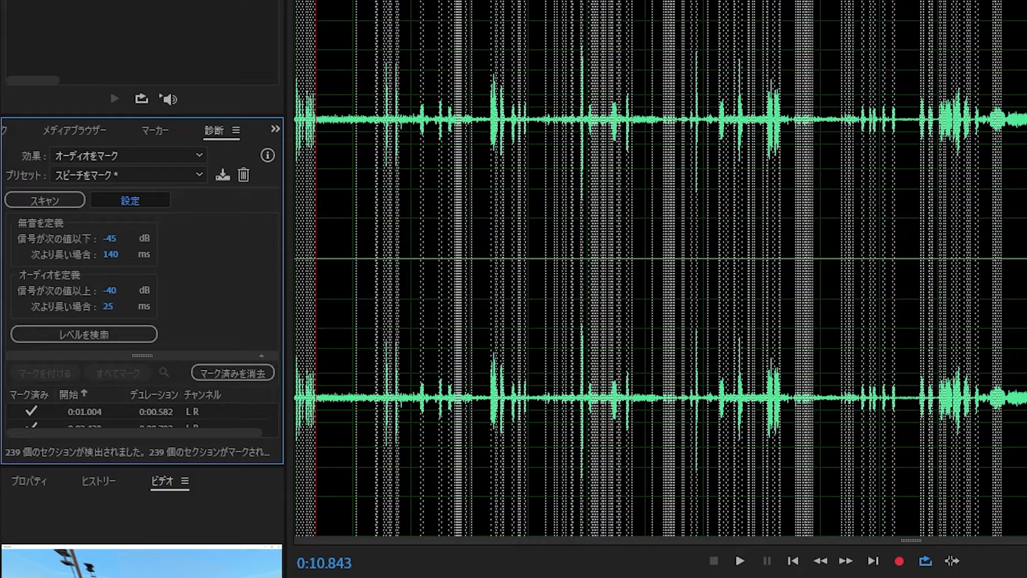
scroll(661, 267, "up", 10)
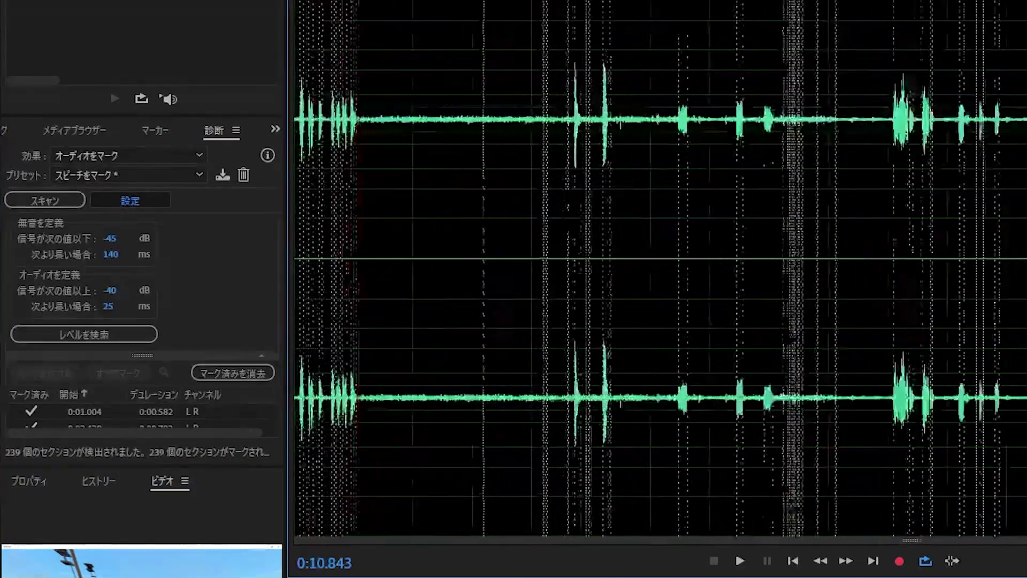
scroll(661, 268, "up", 8)
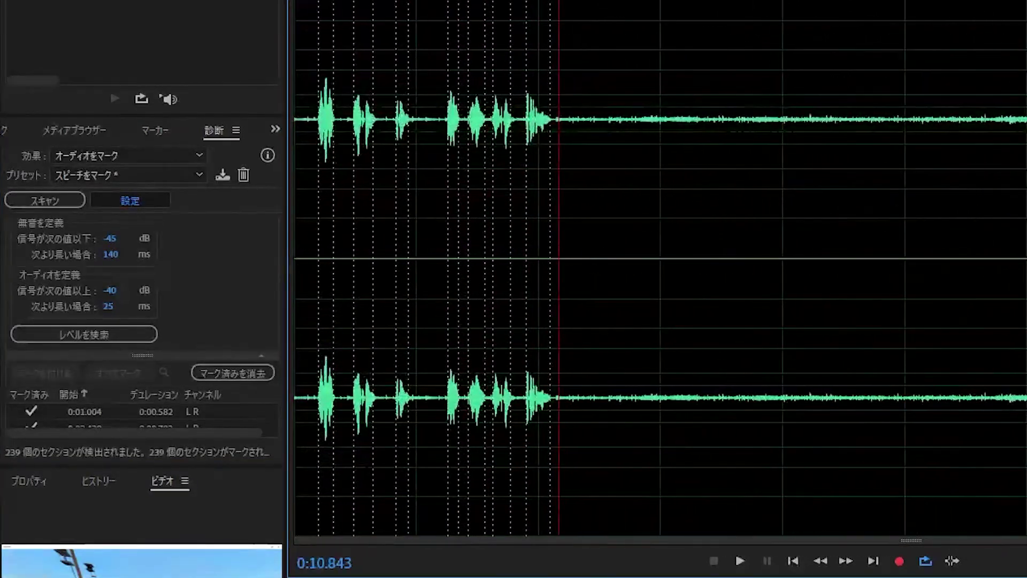
- Examine markers 01 to 07 one by one in the marker list against their ranges on the waveform
left_click(162, 127)
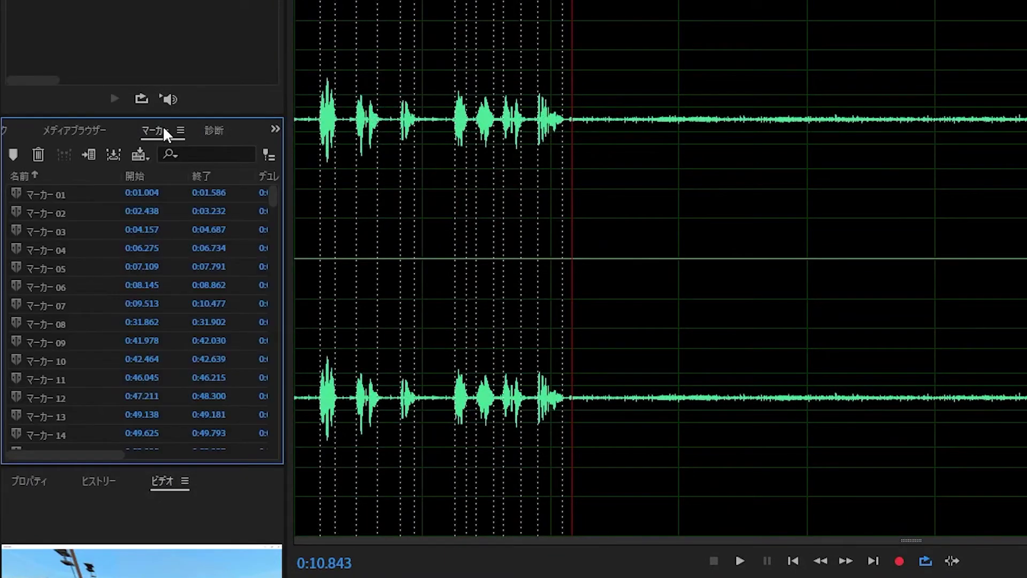
left_click(84, 197)
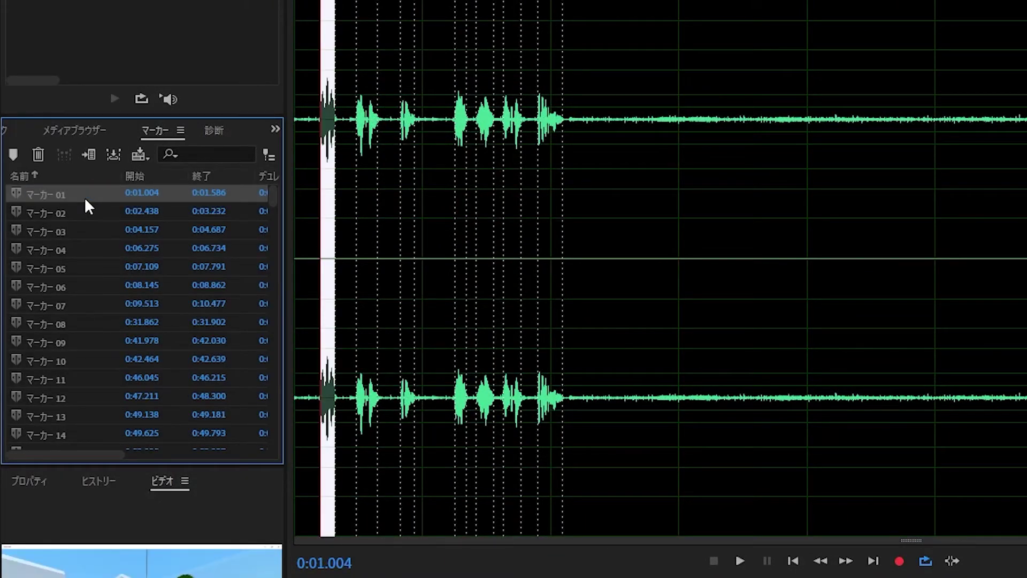
left_click(14, 211)
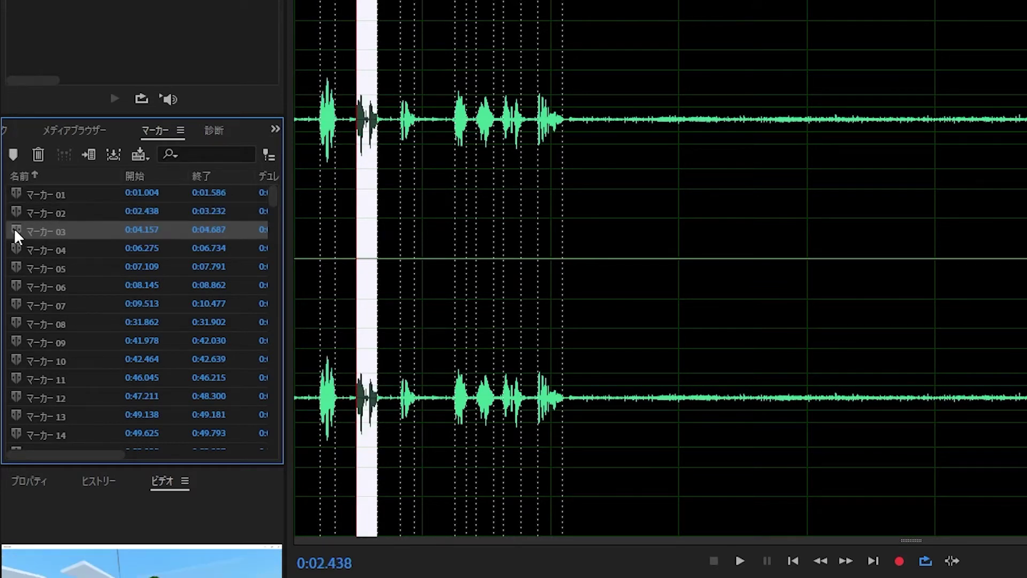
left_click(14, 228)
left_click(16, 250)
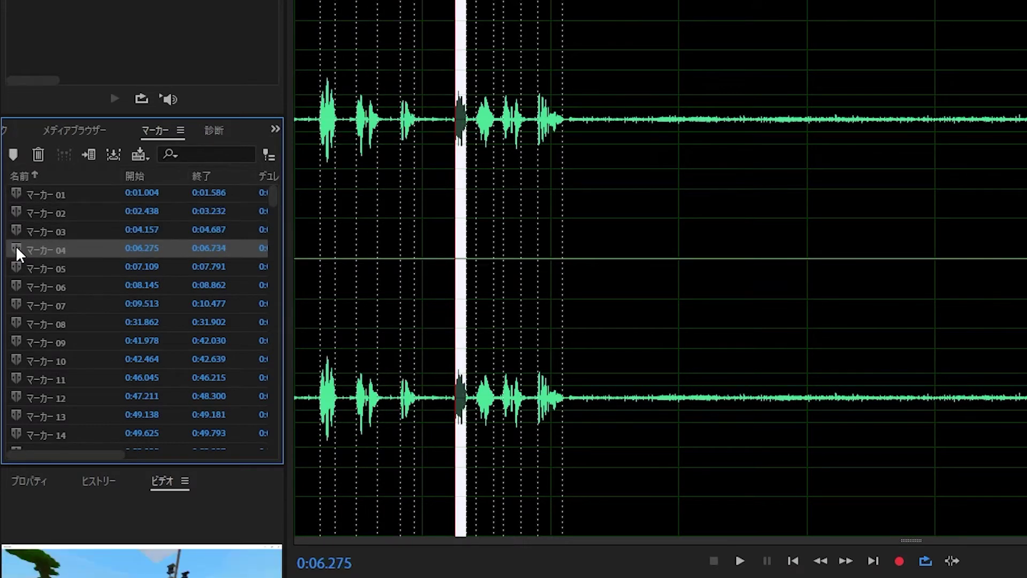
left_click(16, 269)
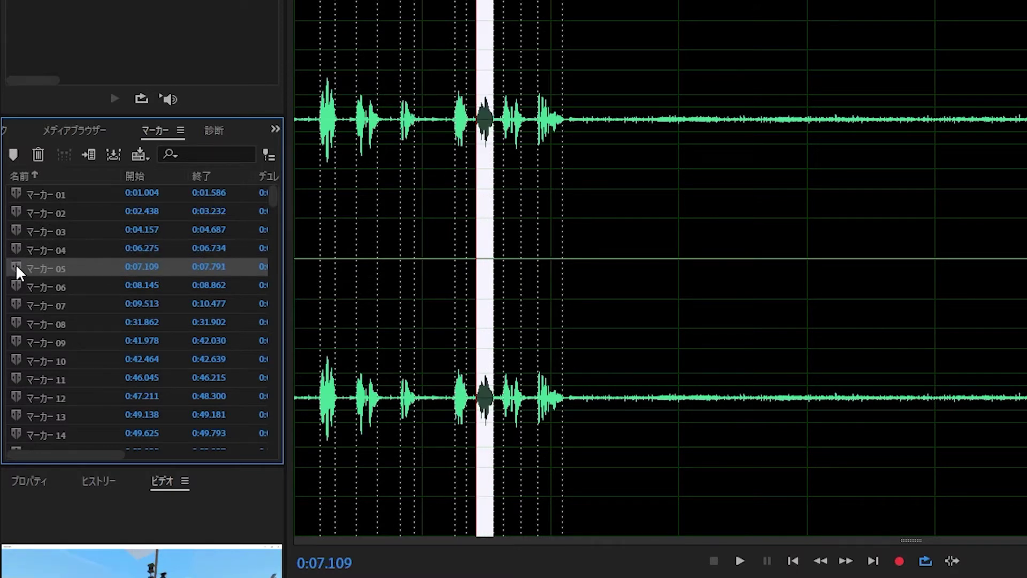
left_click(15, 286)
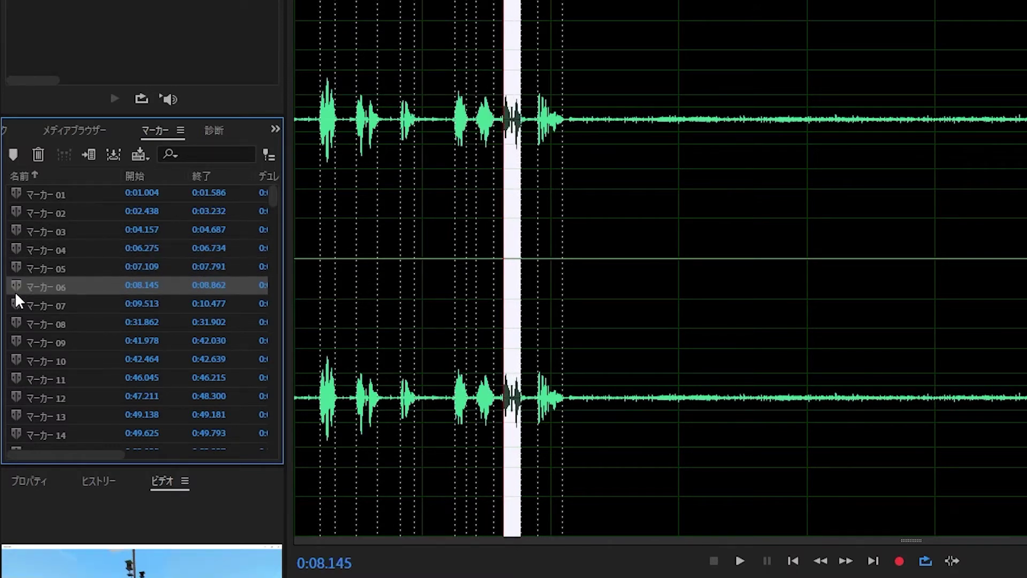
left_click(16, 303)
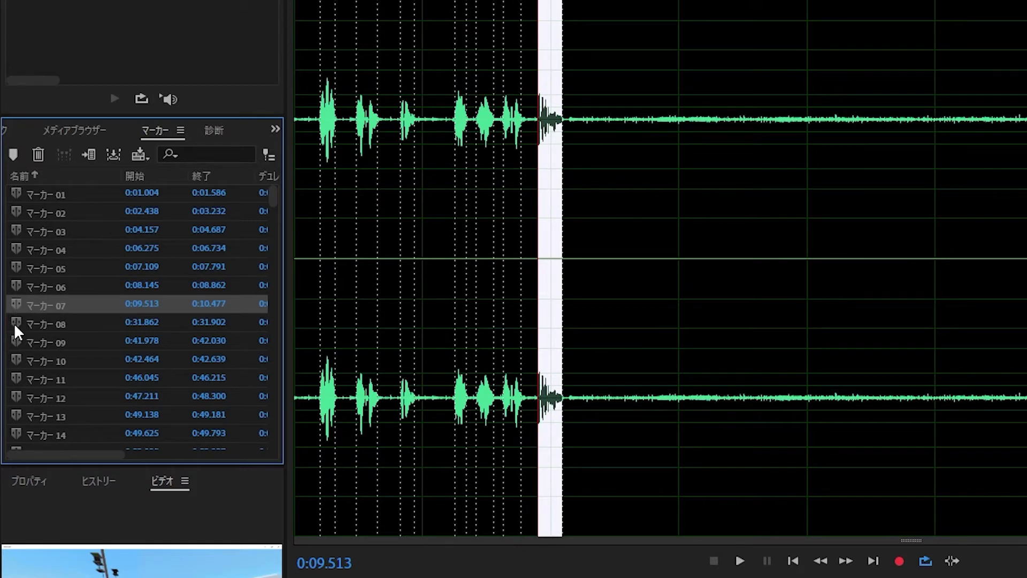
- Select all markers and export them as marker.csv to D:\TK_SilenceRemove, keeping the time format of the active document
left_click(84, 197)
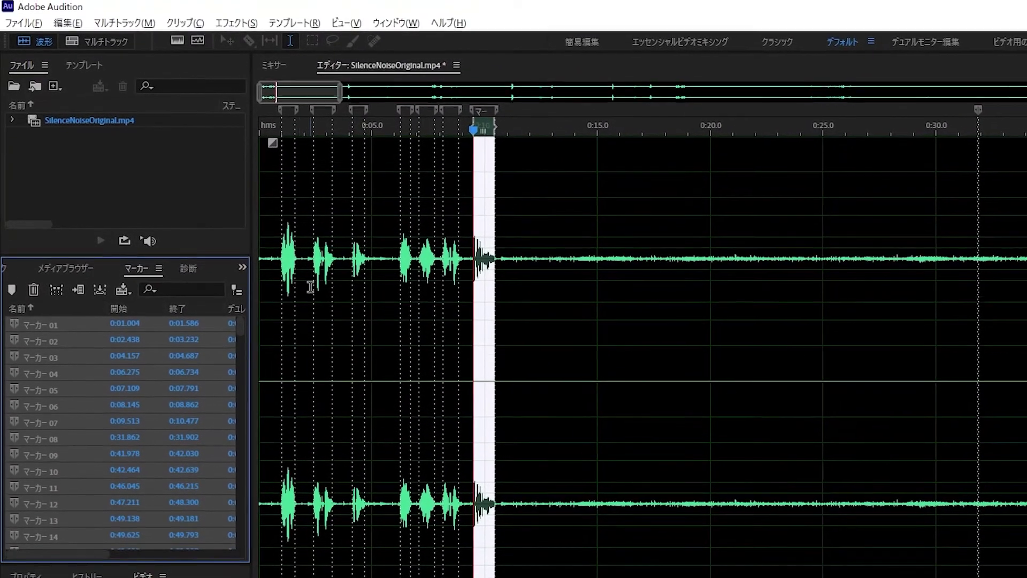
left_click(23, 26)
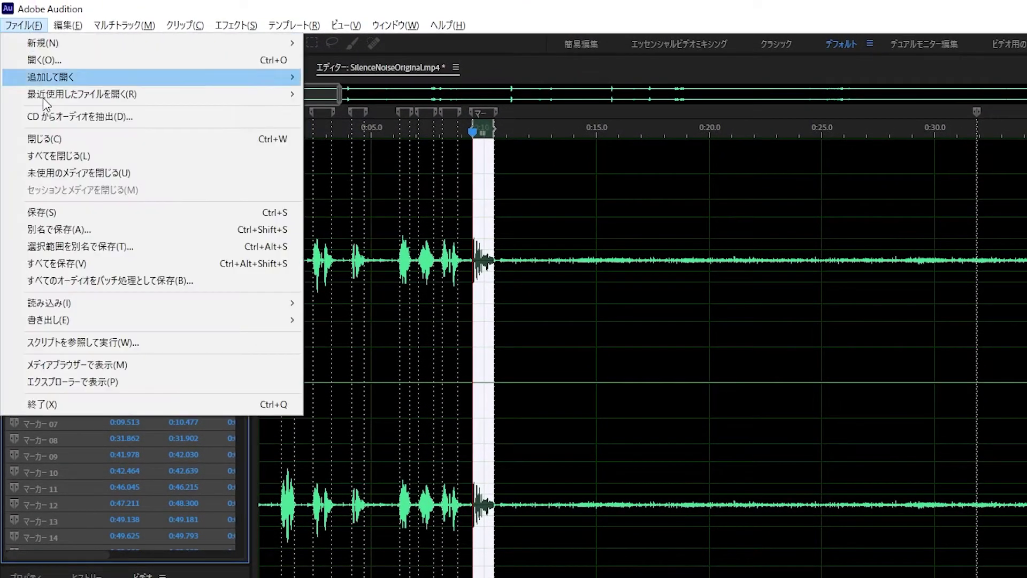
mouse_move(88, 316)
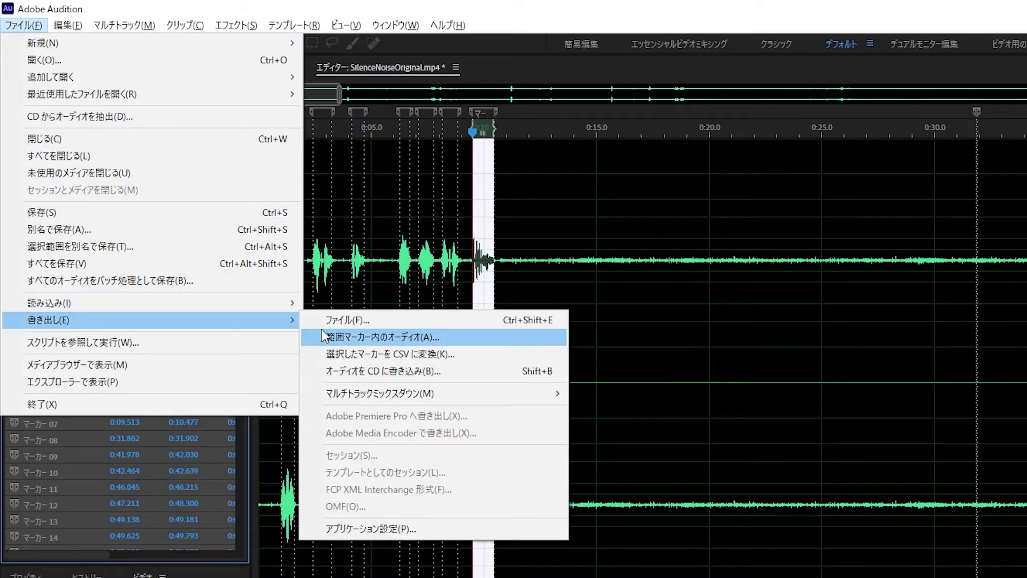
left_click(396, 355)
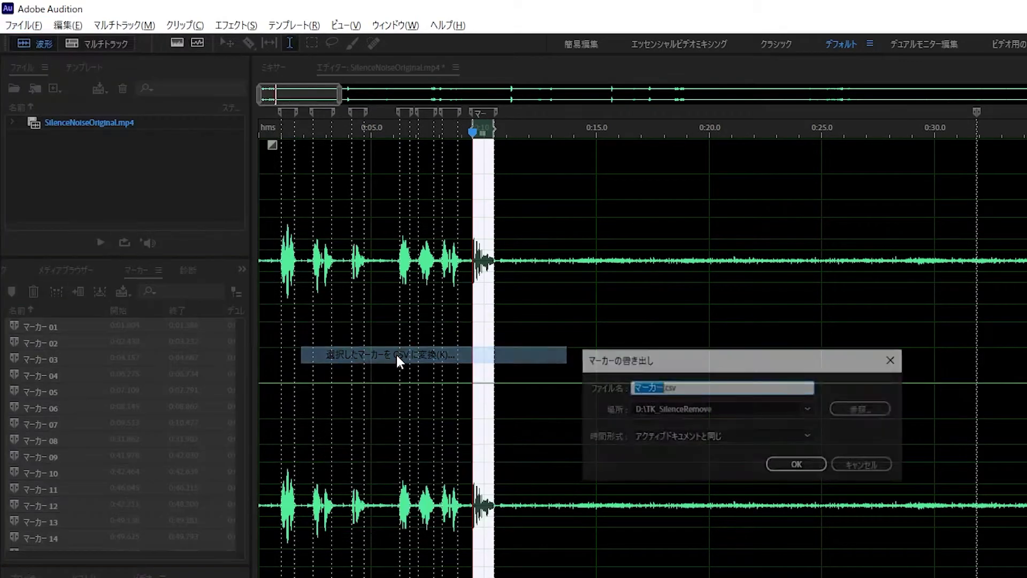
type("marker")
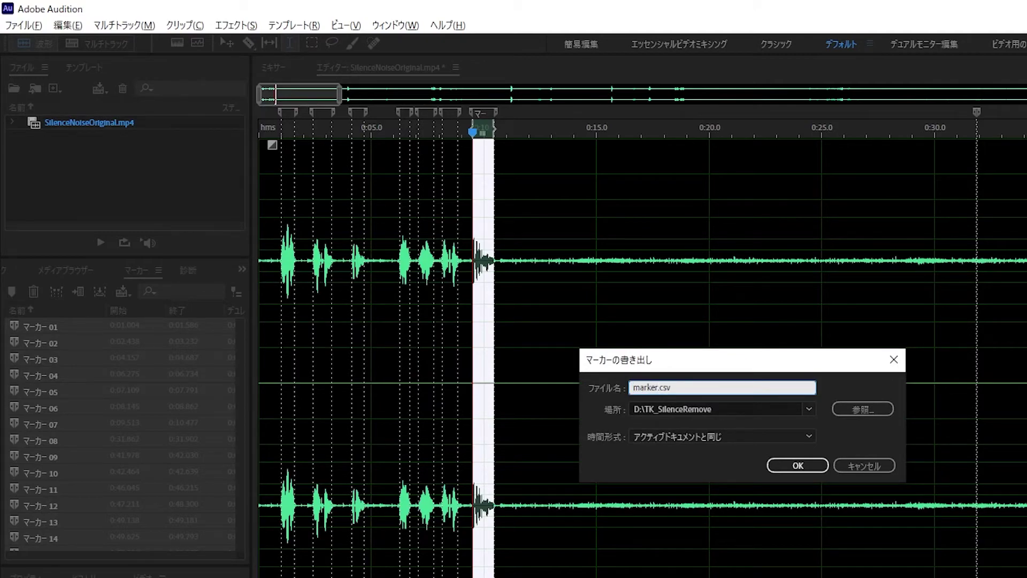
left_click(807, 465)
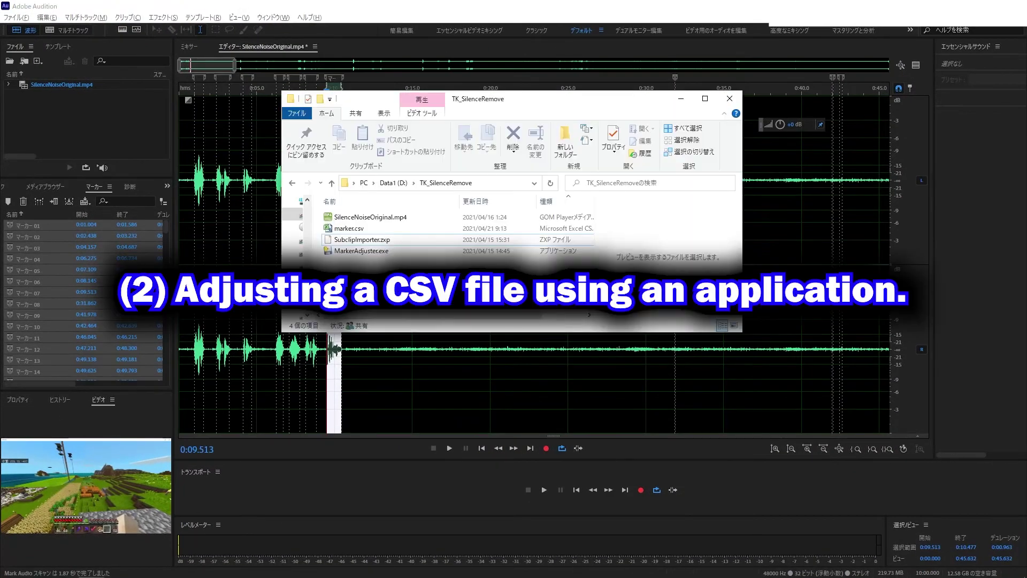
- Launch MarkerAdjuster.exe from the TK_SilenceRemove folder and load marker.csv as its input file
left_click(348, 229)
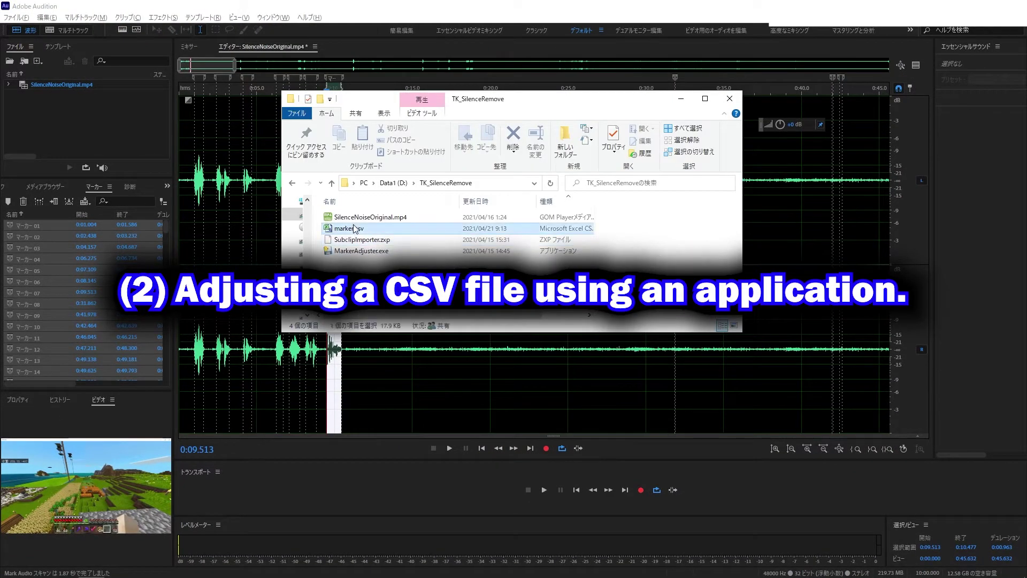
double_click(376, 252)
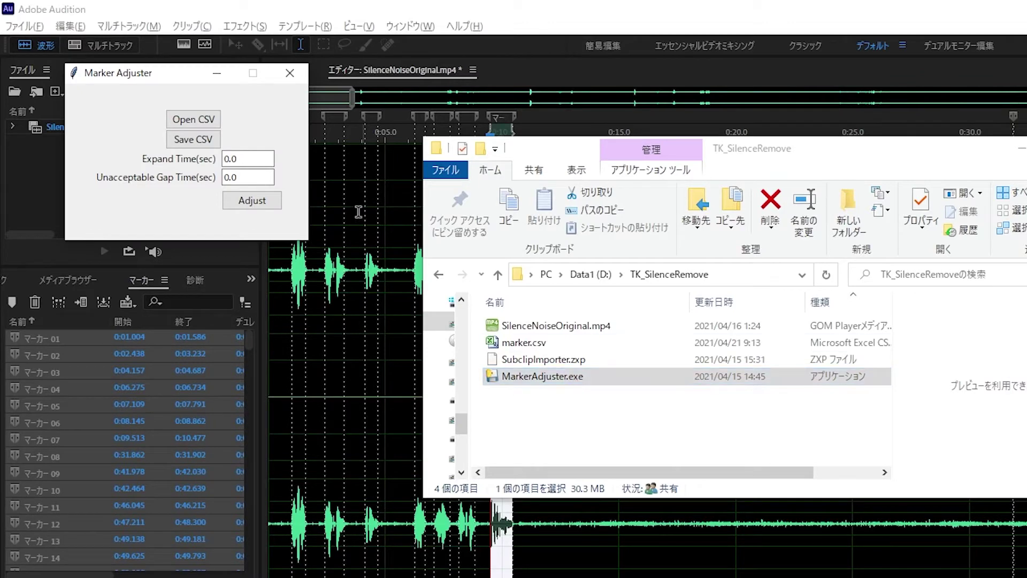
left_click(185, 127)
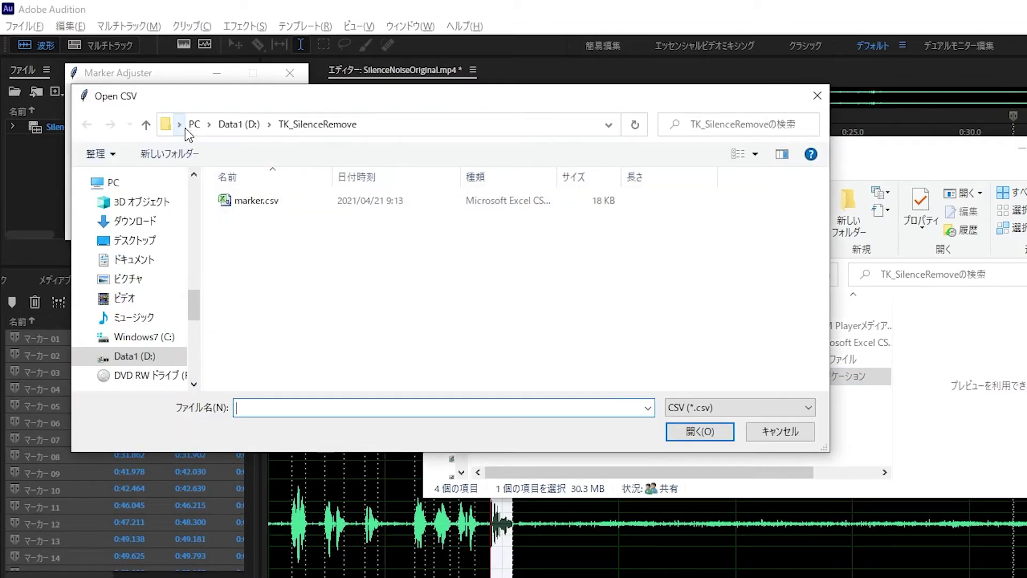
left_click(271, 200)
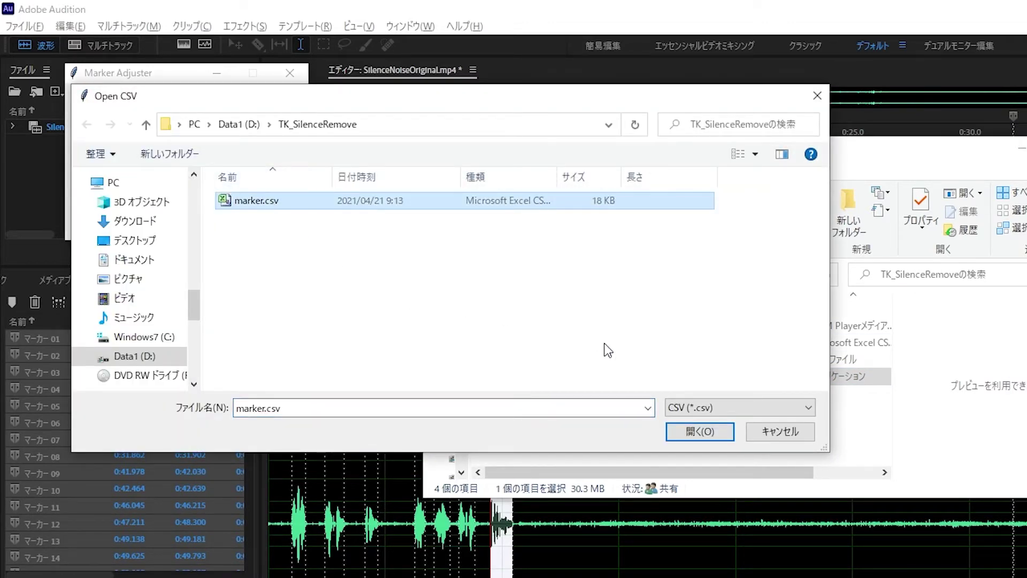
left_click(699, 431)
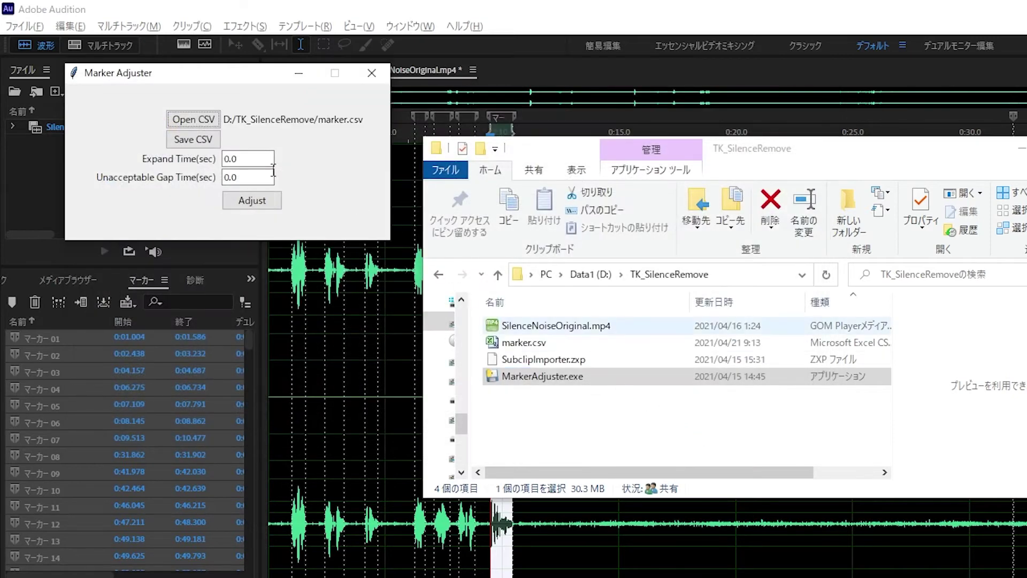
- Set the output file of Marker Adjuster to MarkerAdjust.csv in the TK_SilenceRemove folder
left_click(207, 140)
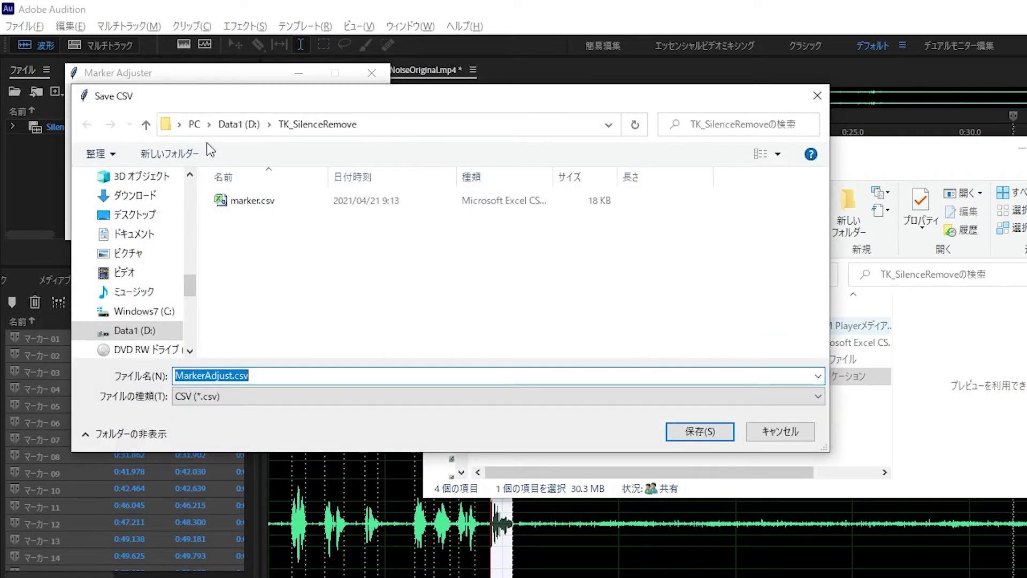
left_click(695, 429)
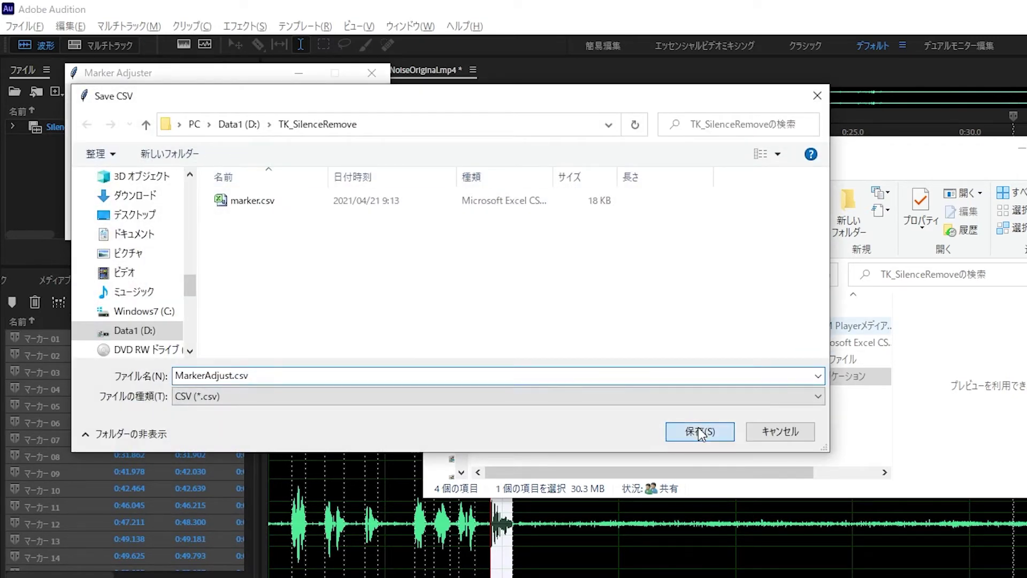
- Set Marker Adjuster's Expand Time to 0.2 sec and Unacceptable Gap Time to 0.1 sec
left_click(262, 161)
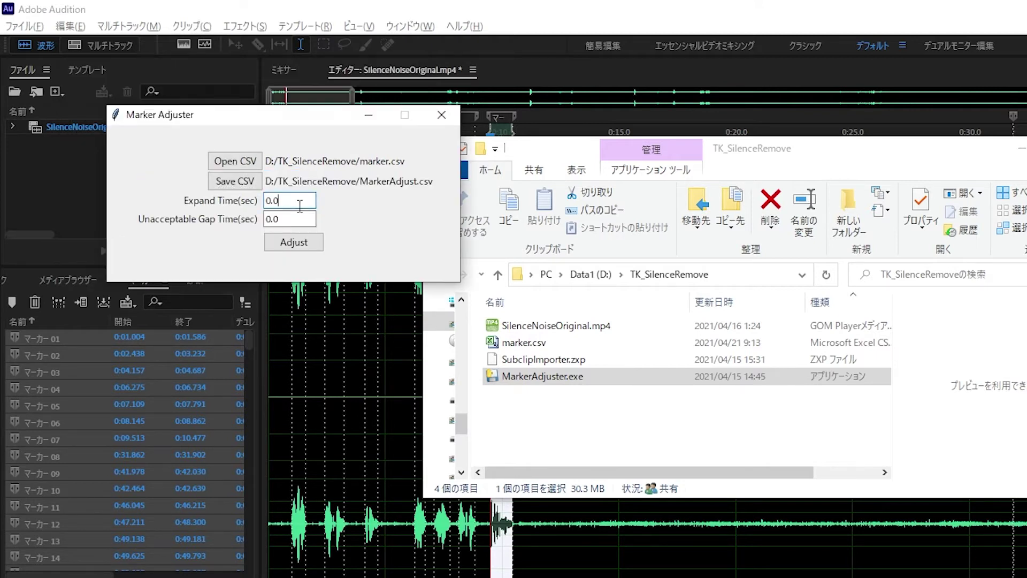
key("BackSpace")
type("2")
left_click(299, 218)
key("BackSpace")
type("1")
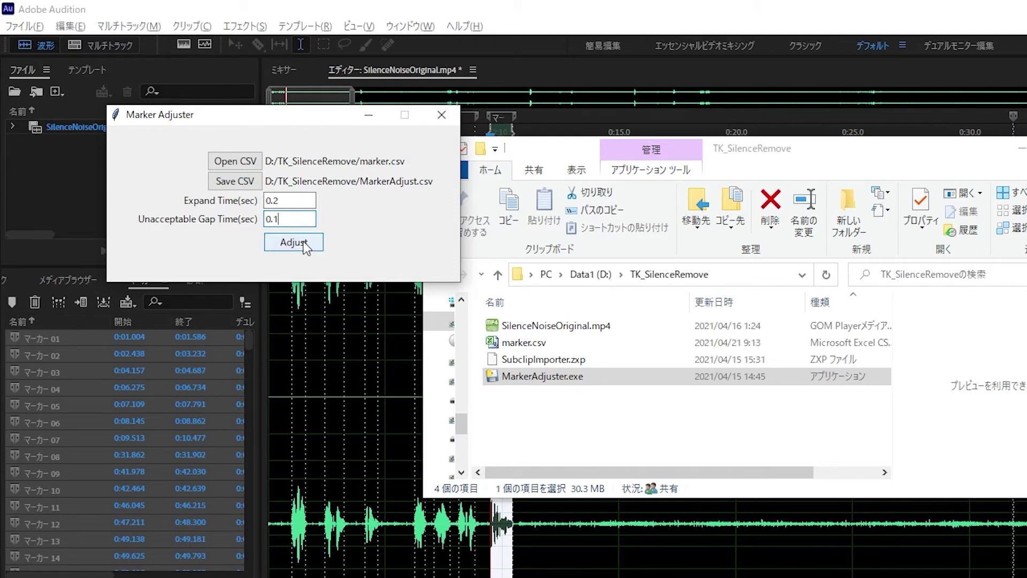
- Run the marker adjustment to write MarkerAdjust.csv, close Marker Adjuster and select the new file in the TK_SilenceRemove folder
left_click(304, 243)
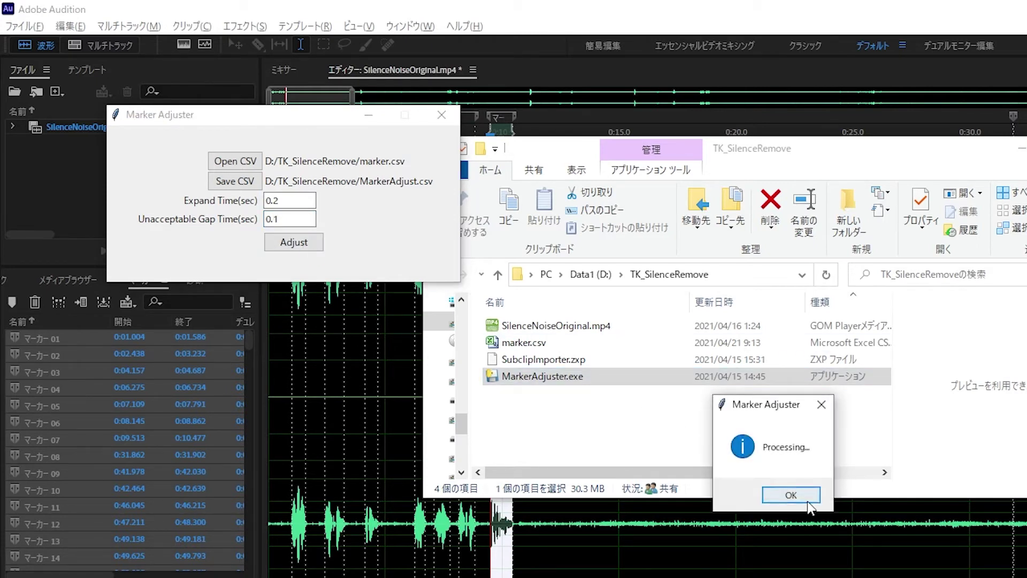
left_click(802, 496)
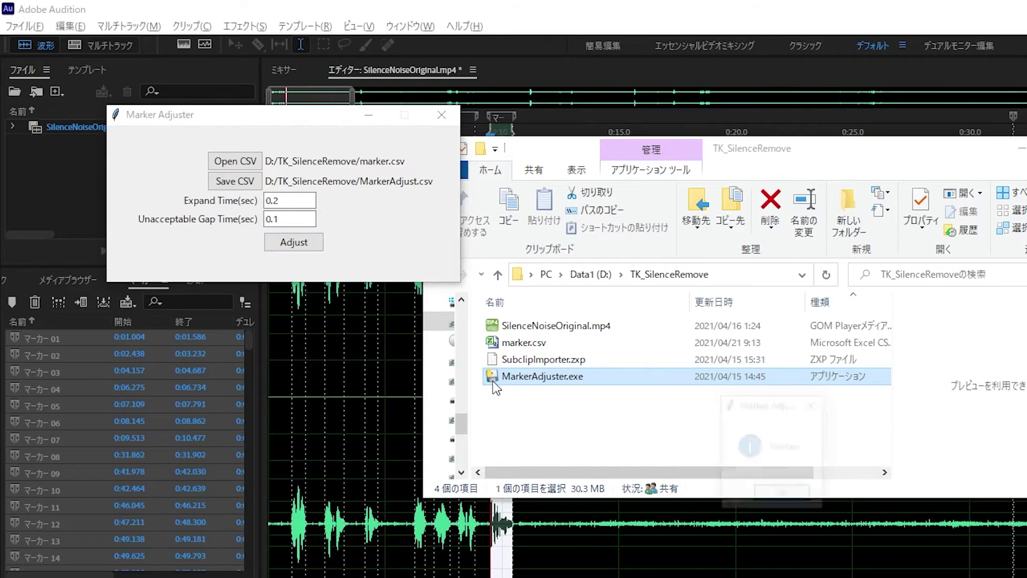
left_click(783, 495)
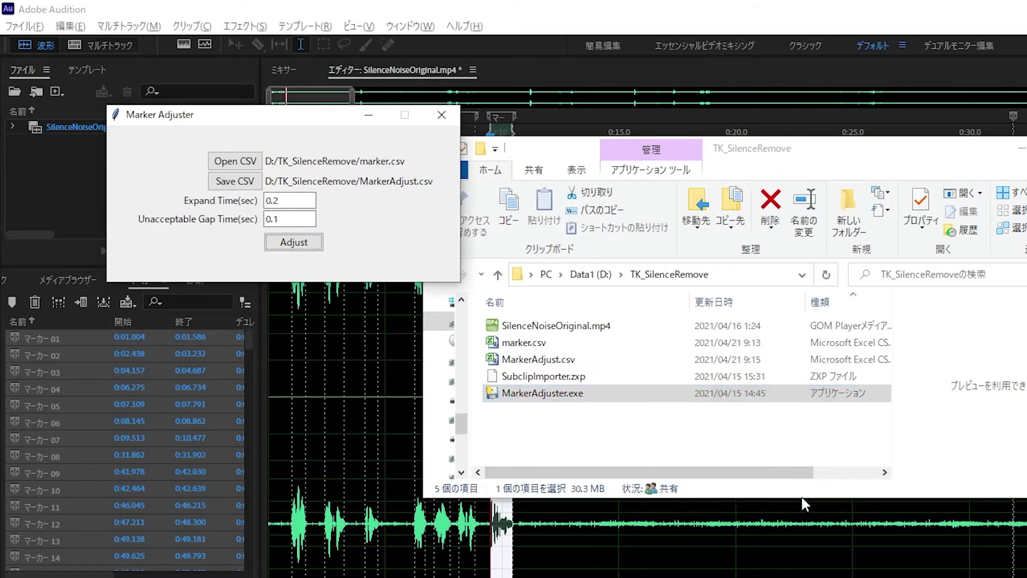
left_click(442, 114)
left_click(537, 360)
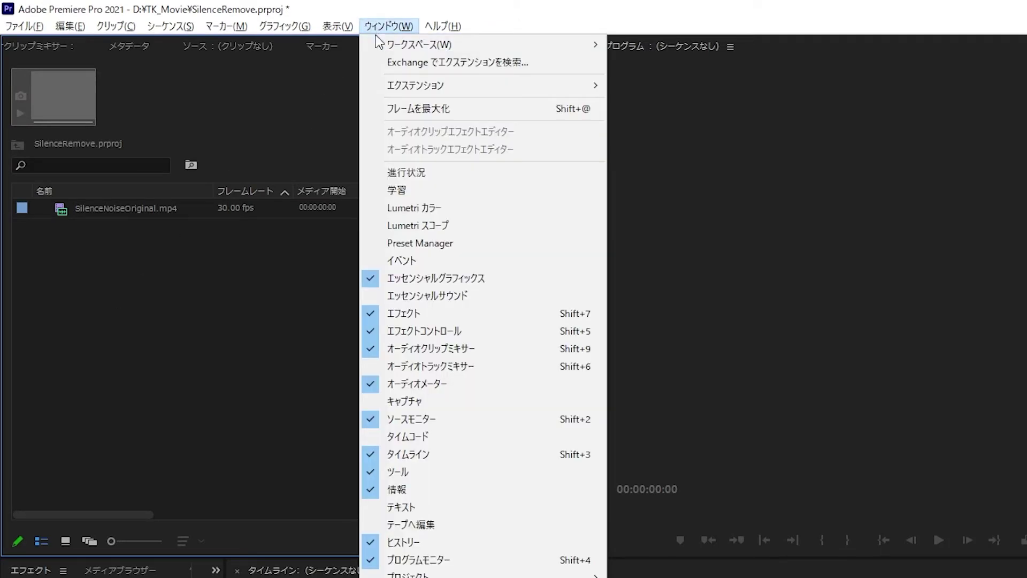
- In Premiere Pro, open the SubclipImporter extension, fetch all project items and choose SilenceNoiseOriginal.mp4 as the item
mouse_move(432, 91)
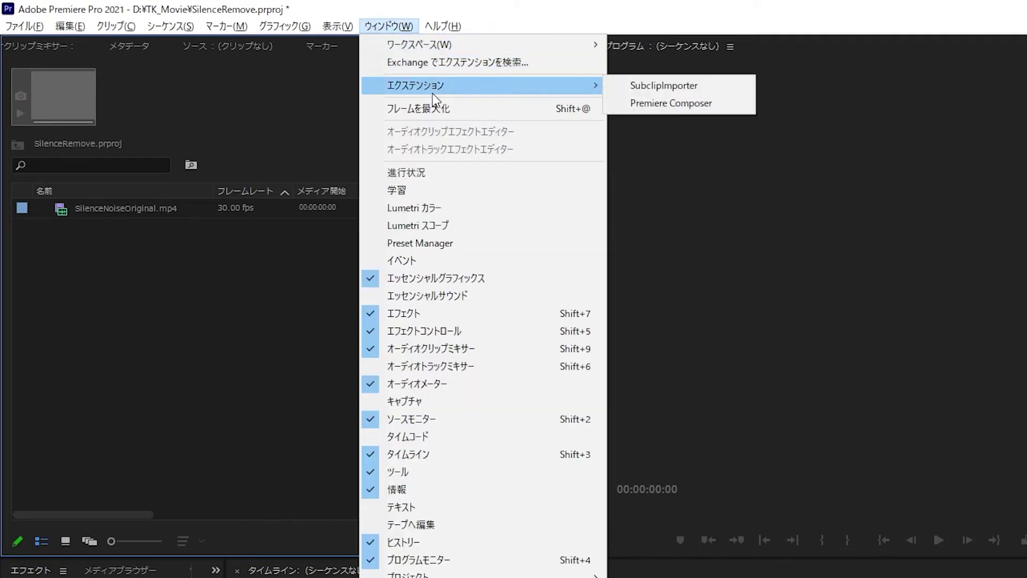
left_click(660, 85)
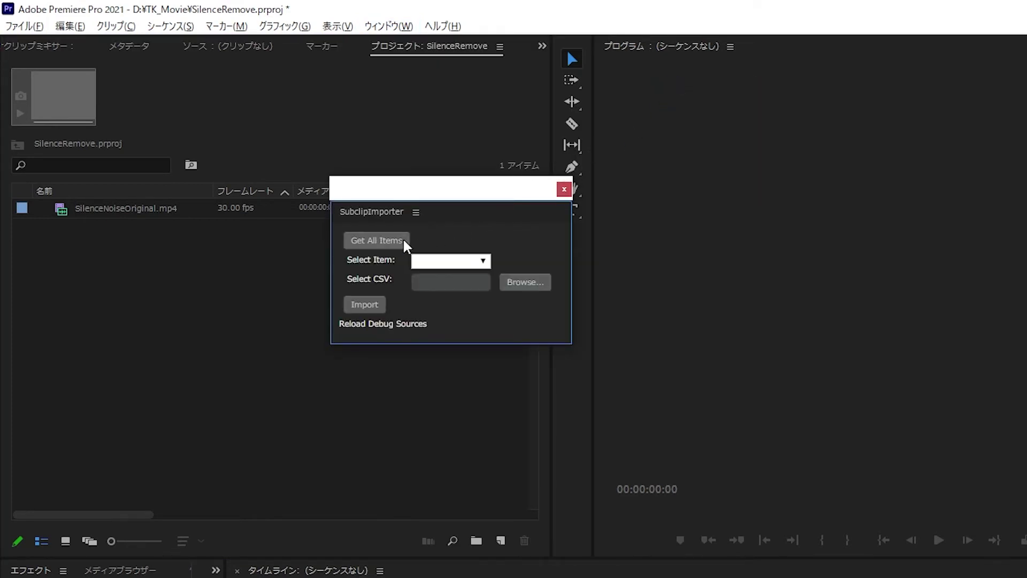
left_click(399, 241)
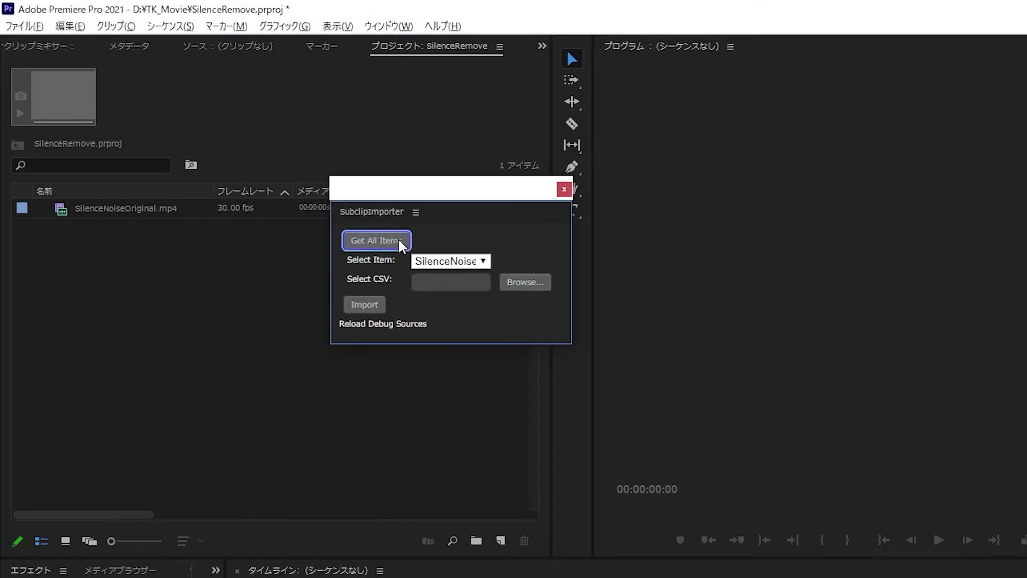
left_click(484, 262)
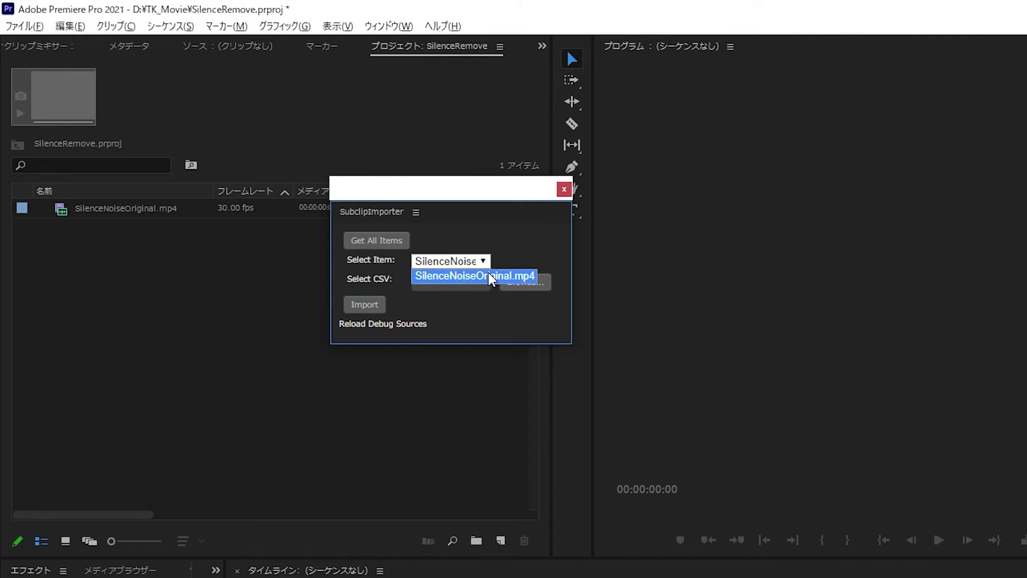
left_click(491, 277)
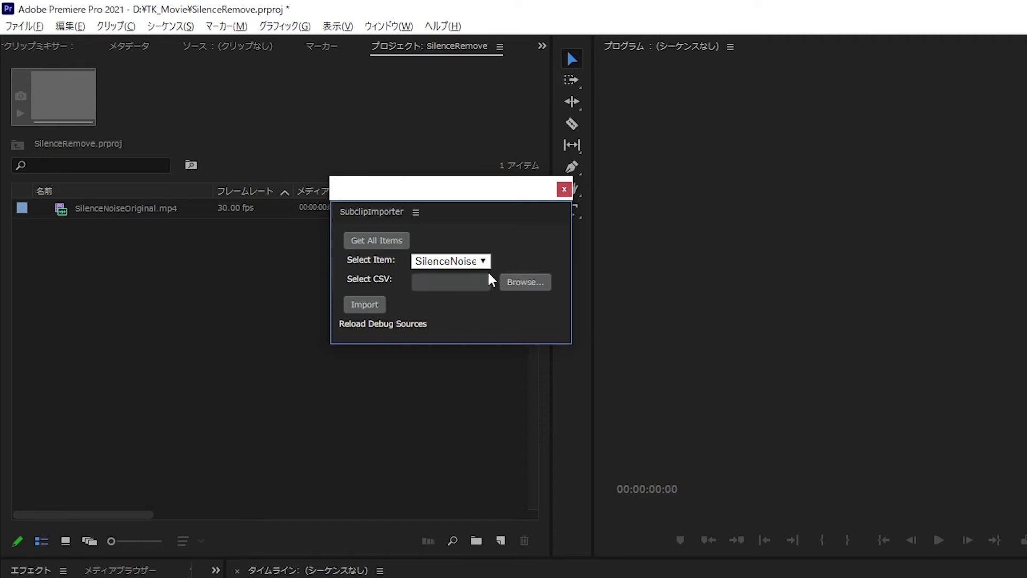
- Load MarkerAdjust.csv from TK_SilenceRemove into SubclipImporter, import its ranges as subclips and close the extension
left_click(516, 281)
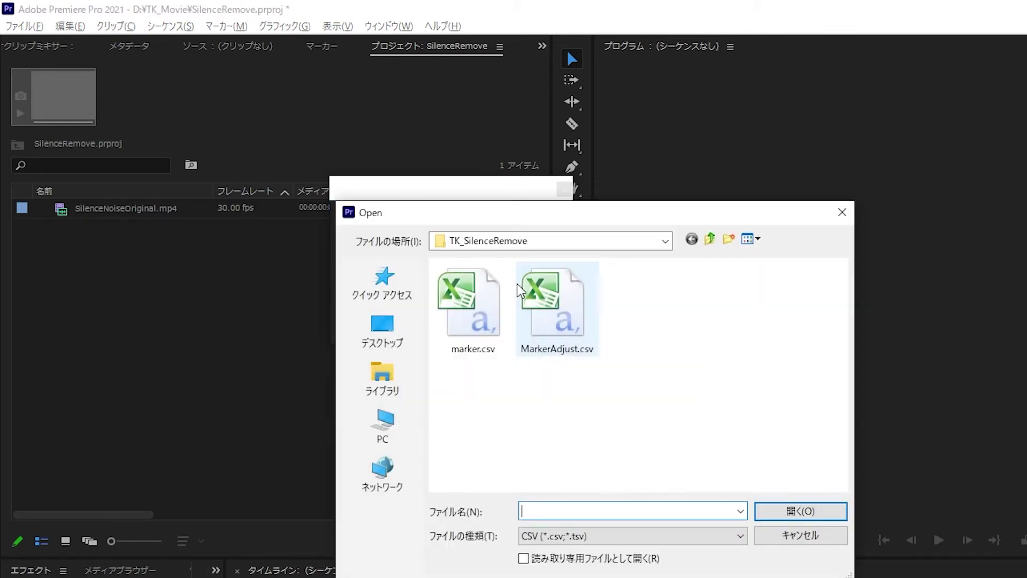
left_click(564, 336)
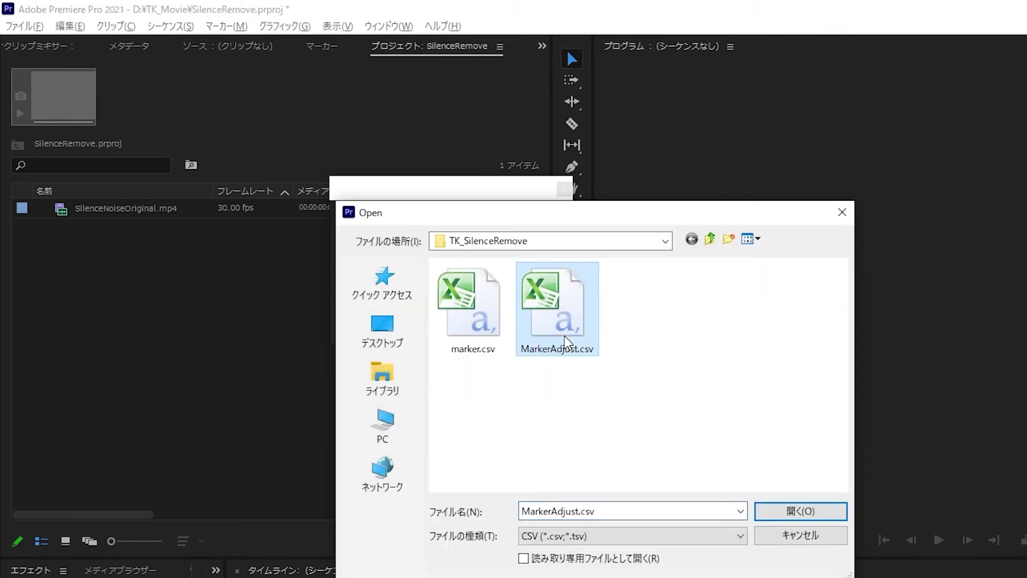
left_click(794, 508)
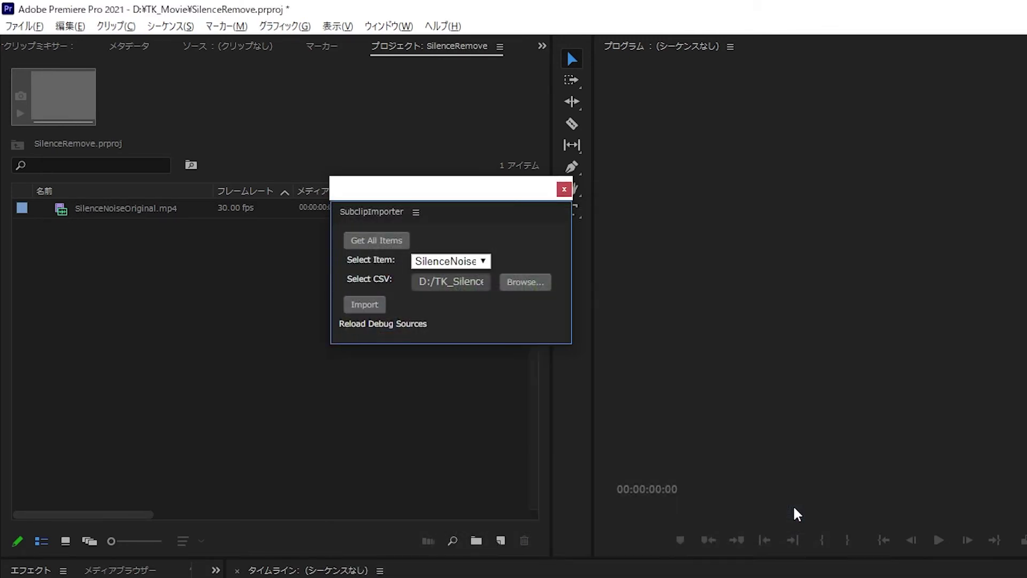
left_click(370, 303)
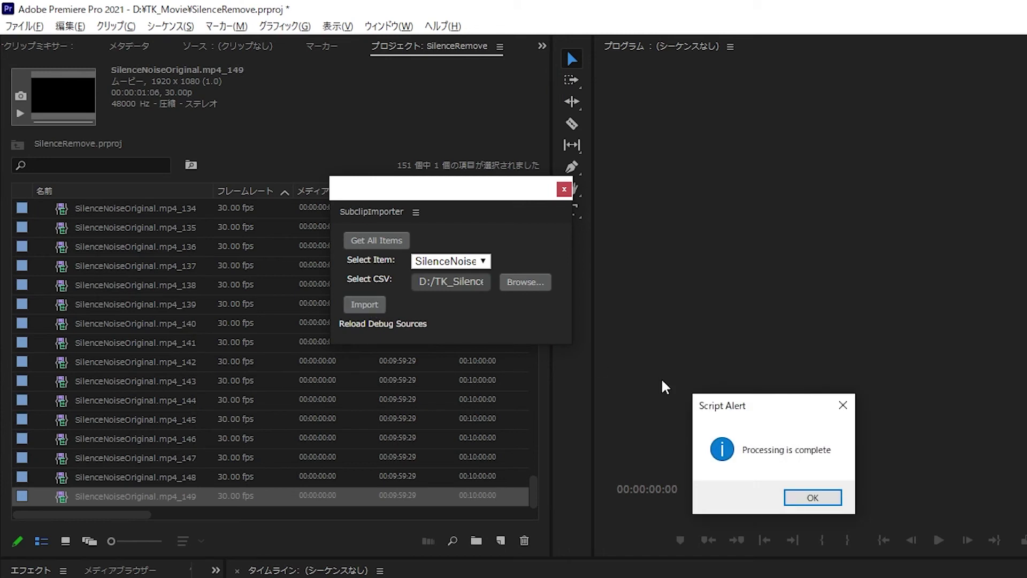
left_click(813, 497)
left_click(564, 190)
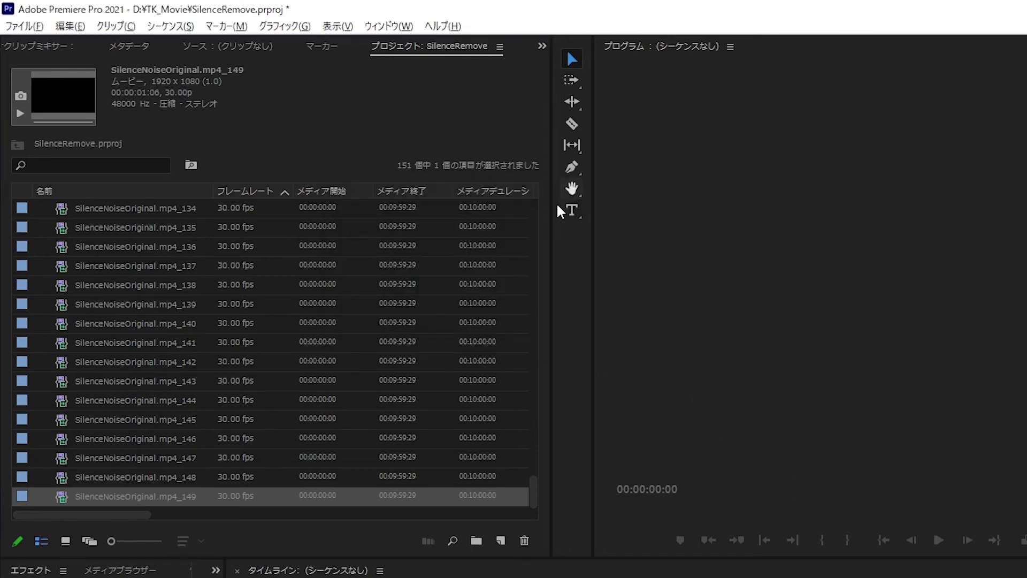
- Select all imported subclips through SilenceNoiseOriginal.mp4_149, leaving out the source clip, and place them on the empty timeline as a new sequence
left_click_drag(535, 486, 532, 511)
left_click(177, 229)
left_click(190, 498, "shift")
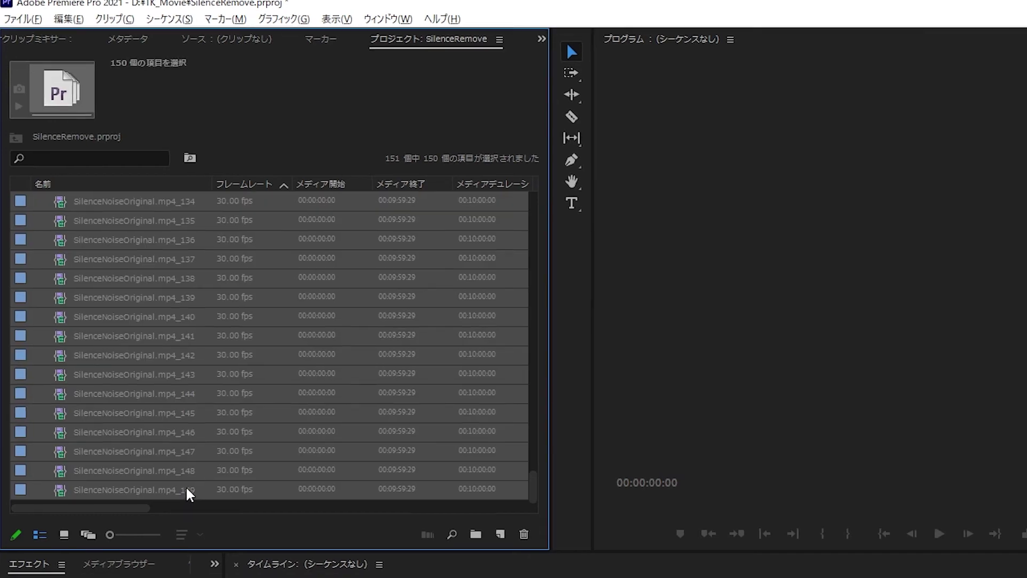
left_click_drag(190, 497, 316, 577)
left_click_drag(243, 336, 260, 353)
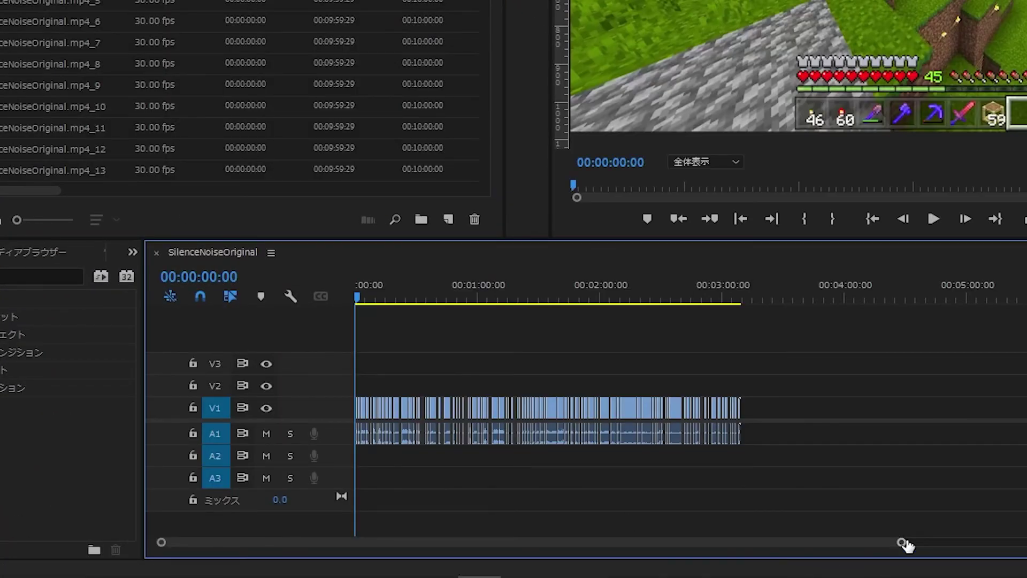
- Increase the height of audio track A1 so the waveforms of the first subclips can be inspected
left_click_drag(903, 542, 573, 544)
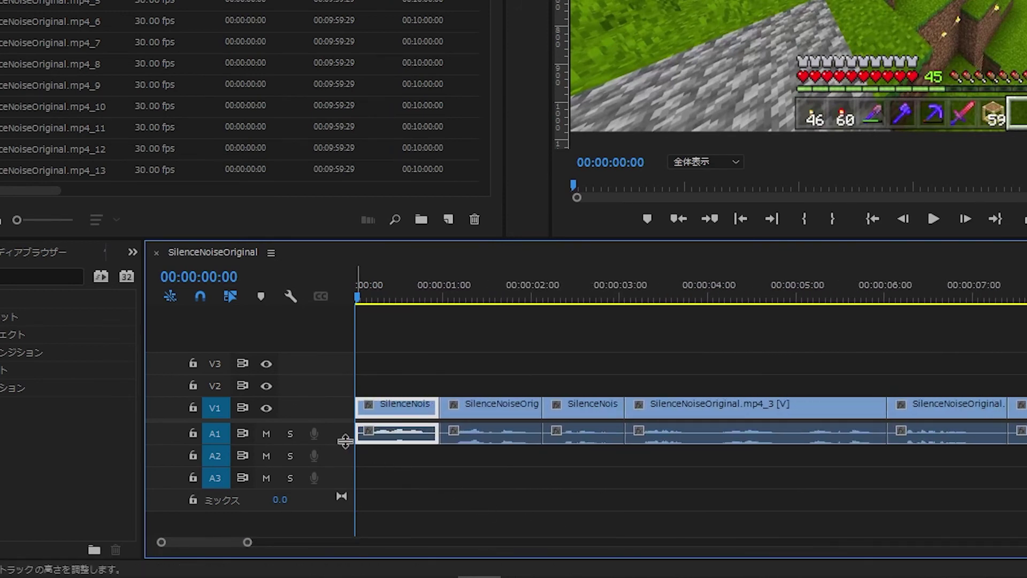
left_click_drag(339, 465, 339, 488)
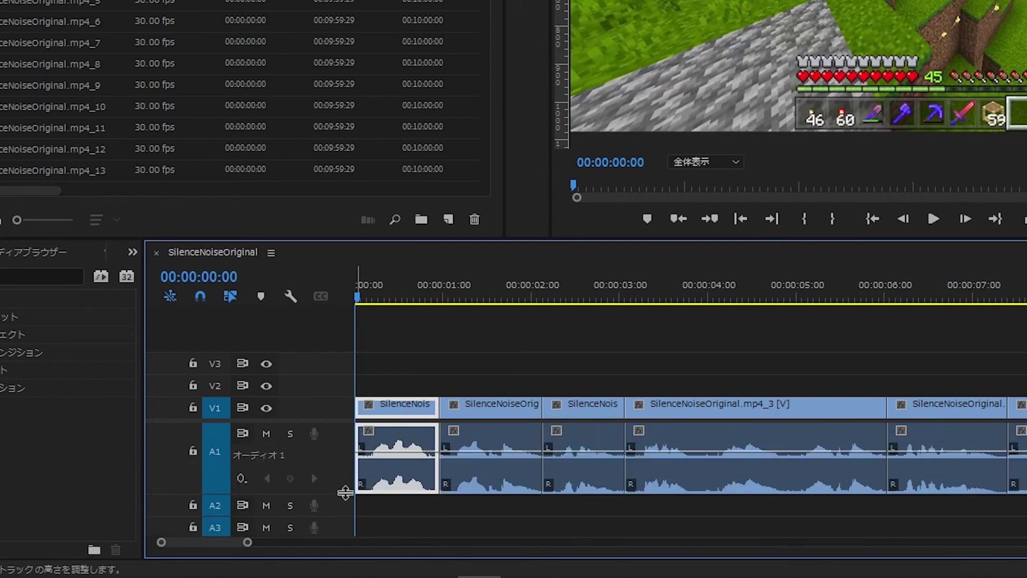
- Play the subclip sequence from its start and compare its total duration with the sequence of the uncut video
left_click(417, 502)
key("space")
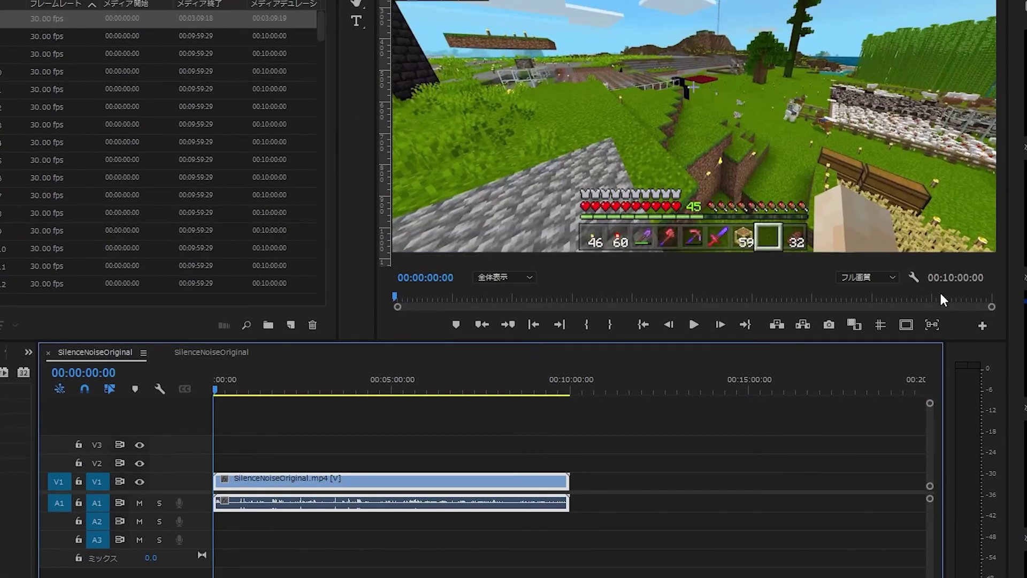
left_click(240, 351)
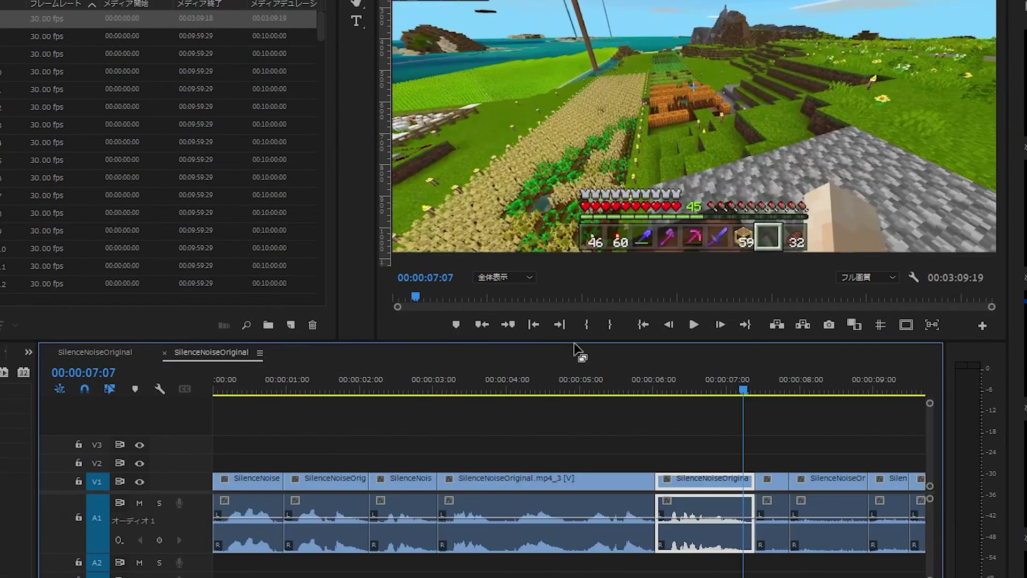